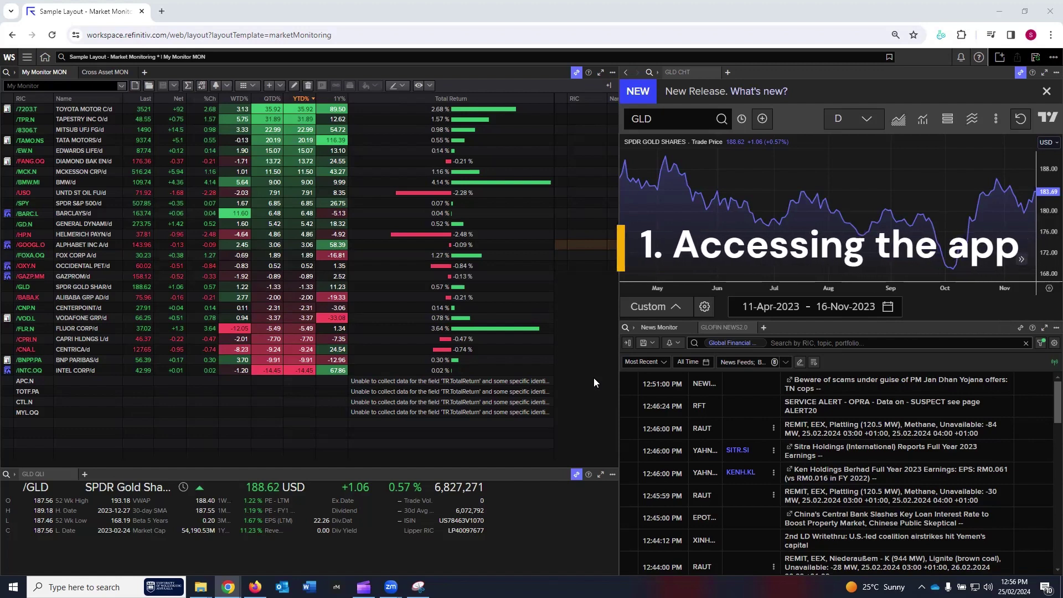
Search 'susfin' and open the Sustainable Finance landing page to reach Apple's ESG dashboard
{"action": "left_click", "coordinate": [151, 58]}
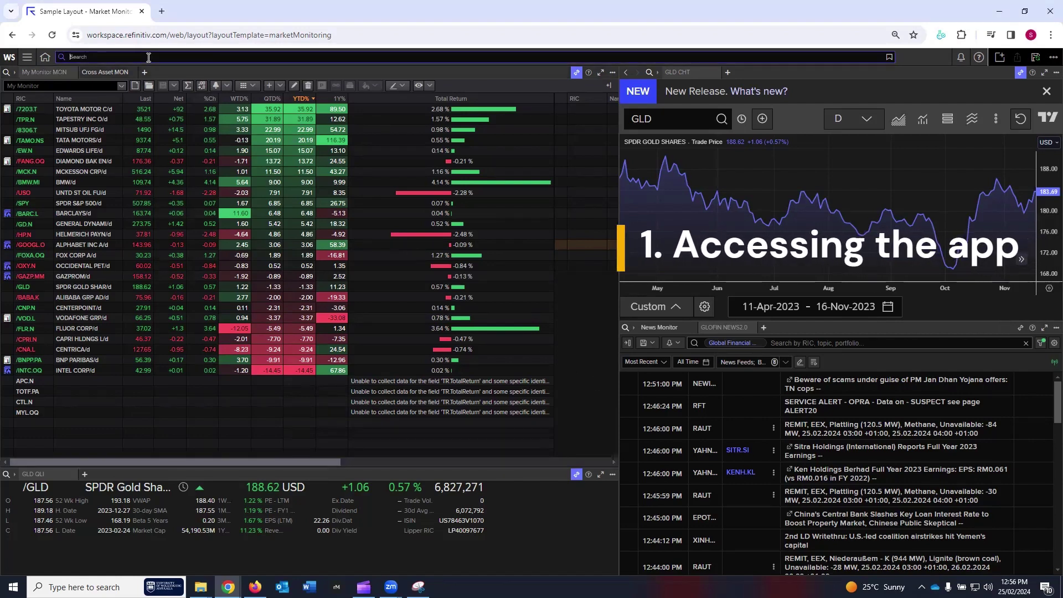
{"action": "type", "text": "susfin"}
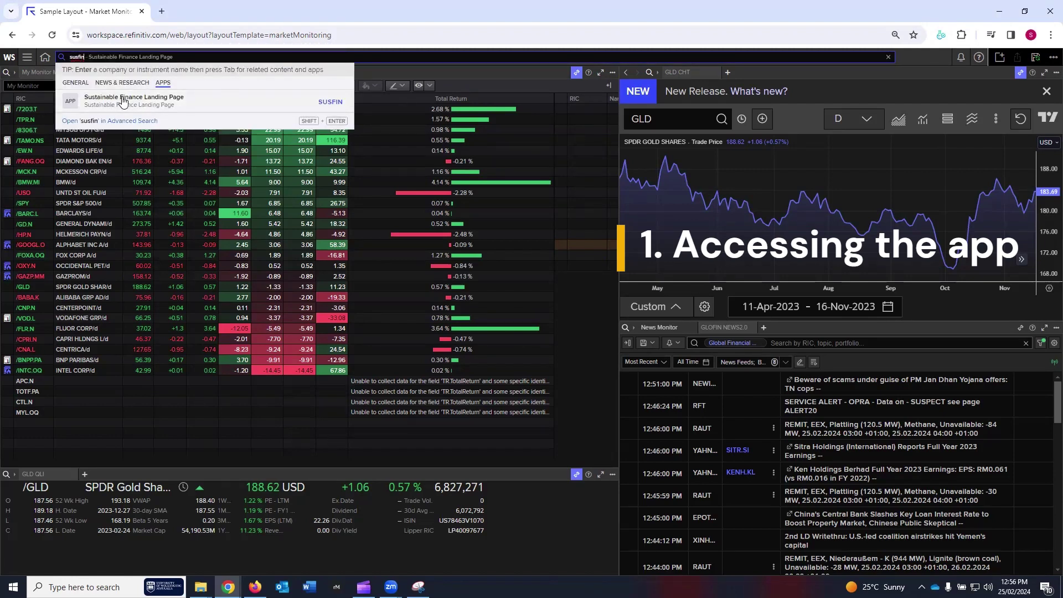
{"action": "left_click", "coordinate": [141, 102]}
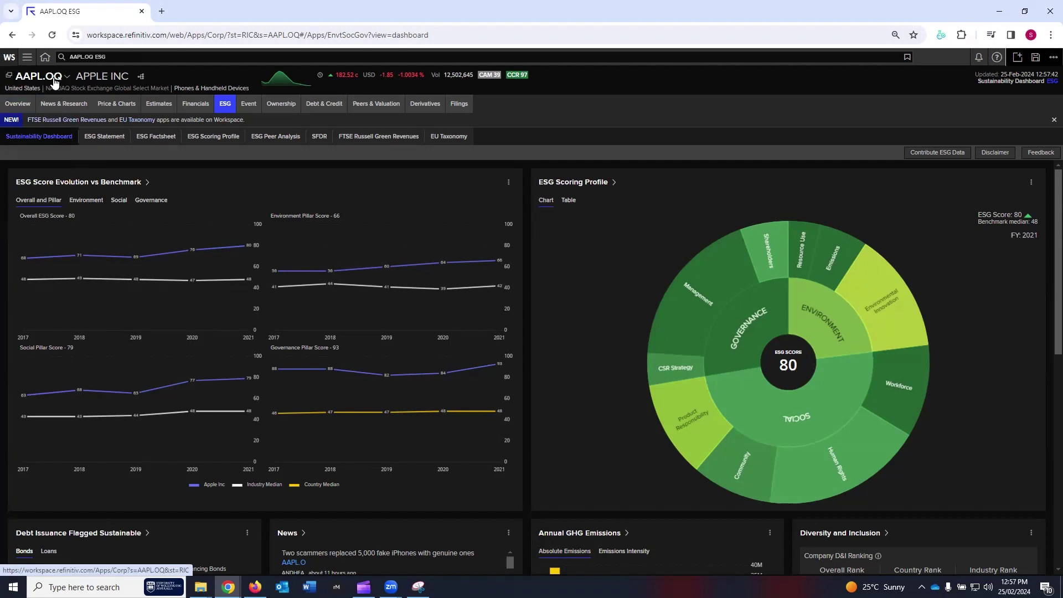
Search 'bh' and load BHP.AX into the Sustainability Dashboard in place of Apple
{"action": "left_click", "coordinate": [121, 57]}
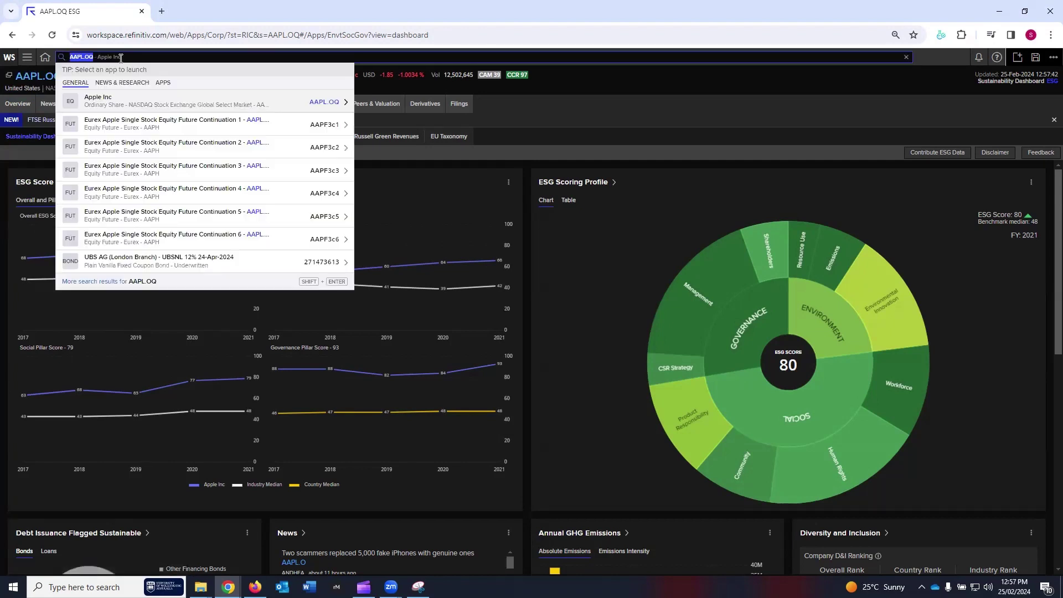
{"action": "type", "text": "bh"}
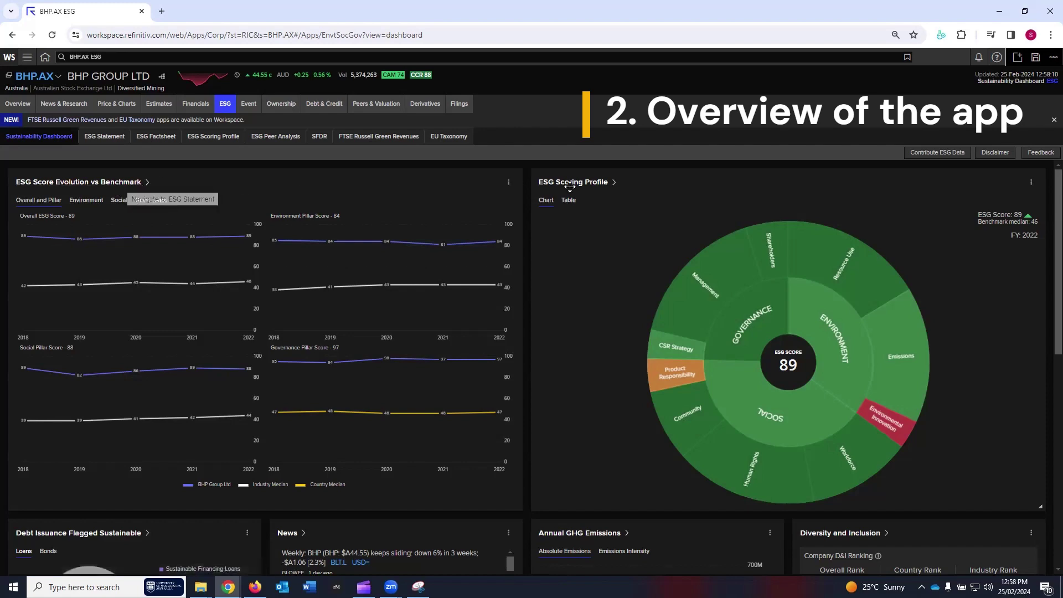
{"action": "scroll", "coordinate": [569, 187], "scroll_direction": "down", "scroll_amount": 1}
{"action": "scroll", "coordinate": [570, 187], "scroll_direction": "down", "scroll_amount": 3}
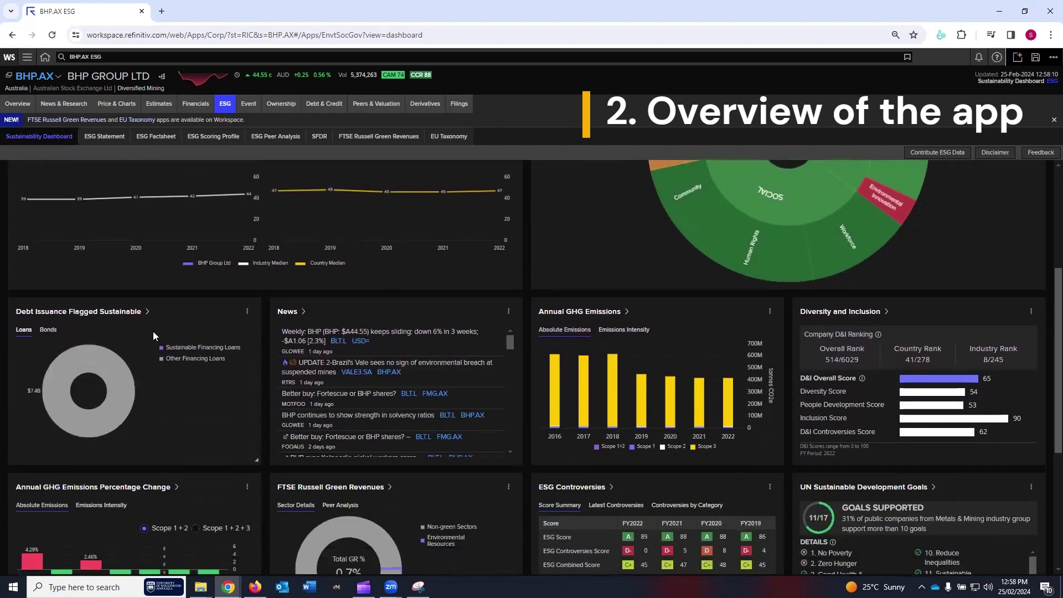
{"action": "mouse_move", "coordinate": [97, 351]}
{"action": "scroll", "coordinate": [97, 351], "scroll_direction": "down", "scroll_amount": 1}
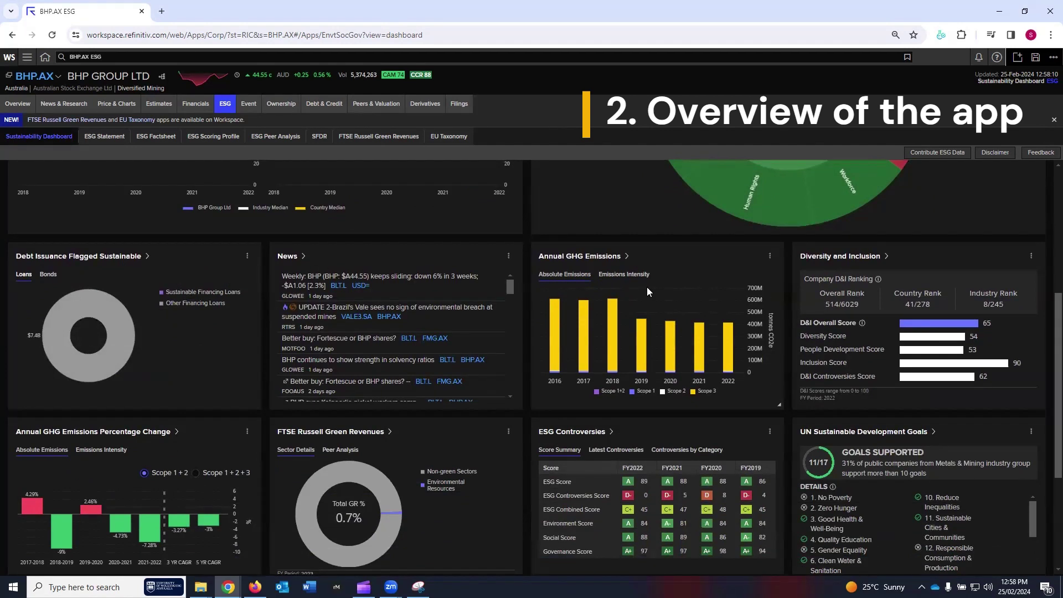
{"action": "scroll", "coordinate": [647, 287], "scroll_direction": "down", "scroll_amount": 1}
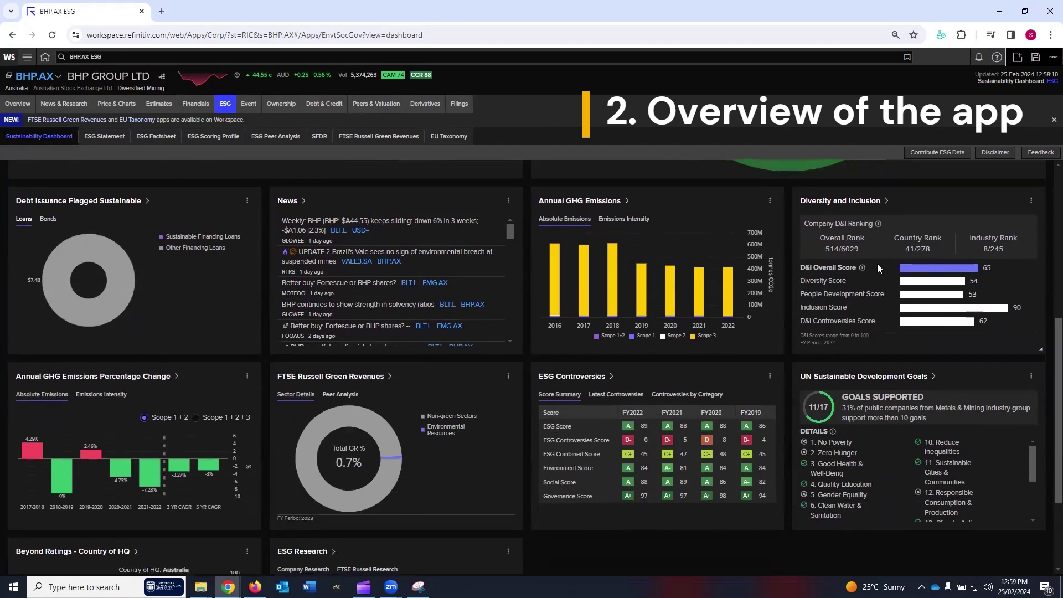
{"action": "scroll", "coordinate": [893, 273], "scroll_direction": "down", "scroll_amount": 2}
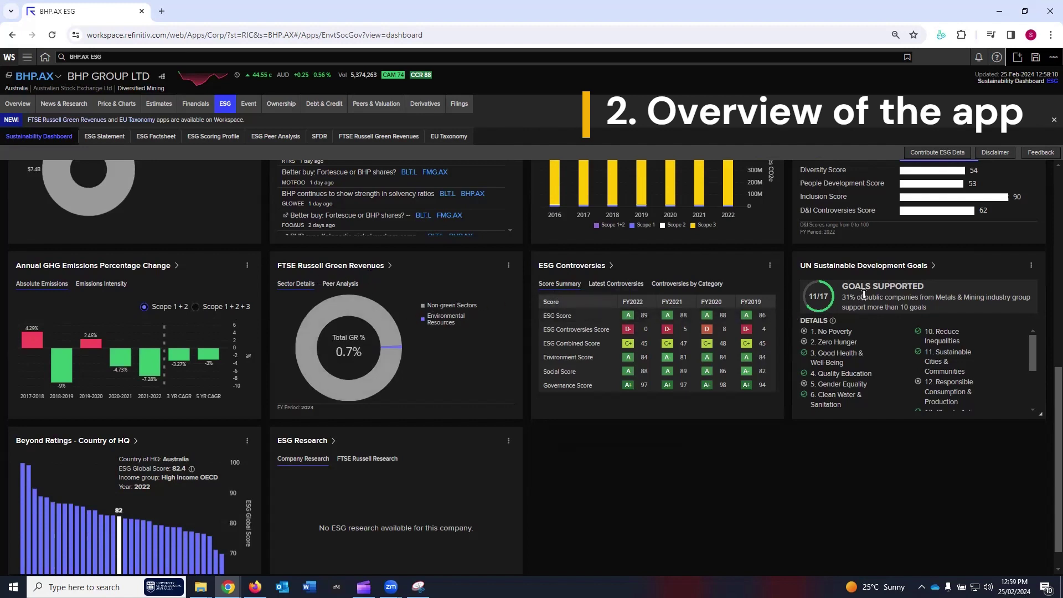
{"action": "scroll", "coordinate": [863, 339], "scroll_direction": "down", "scroll_amount": 5}
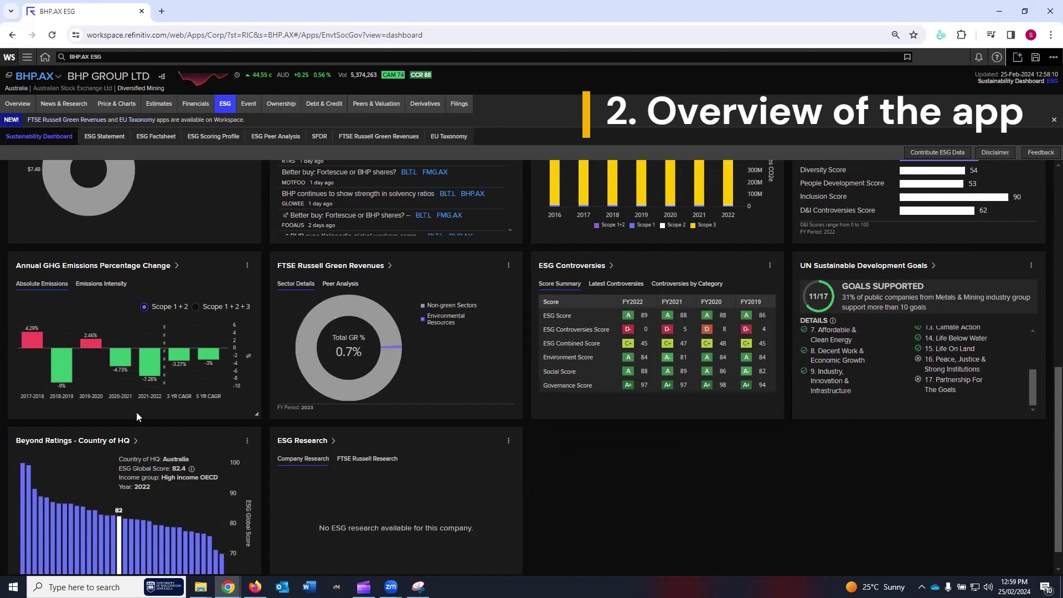
{"action": "scroll", "coordinate": [33, 446], "scroll_direction": "down", "scroll_amount": 1}
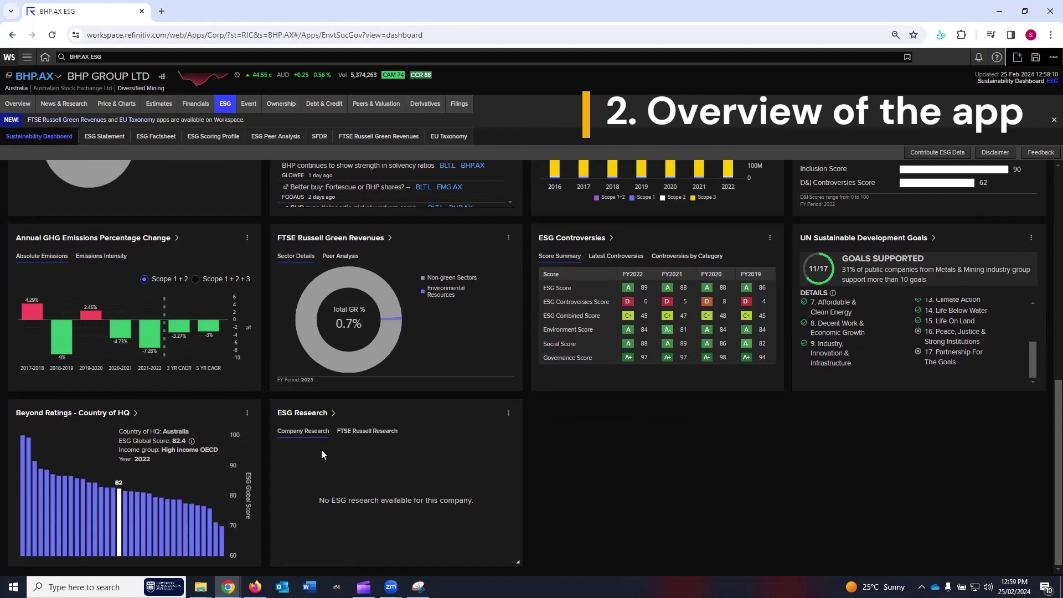
{"action": "scroll", "coordinate": [321, 450], "scroll_direction": "up", "scroll_amount": 10}
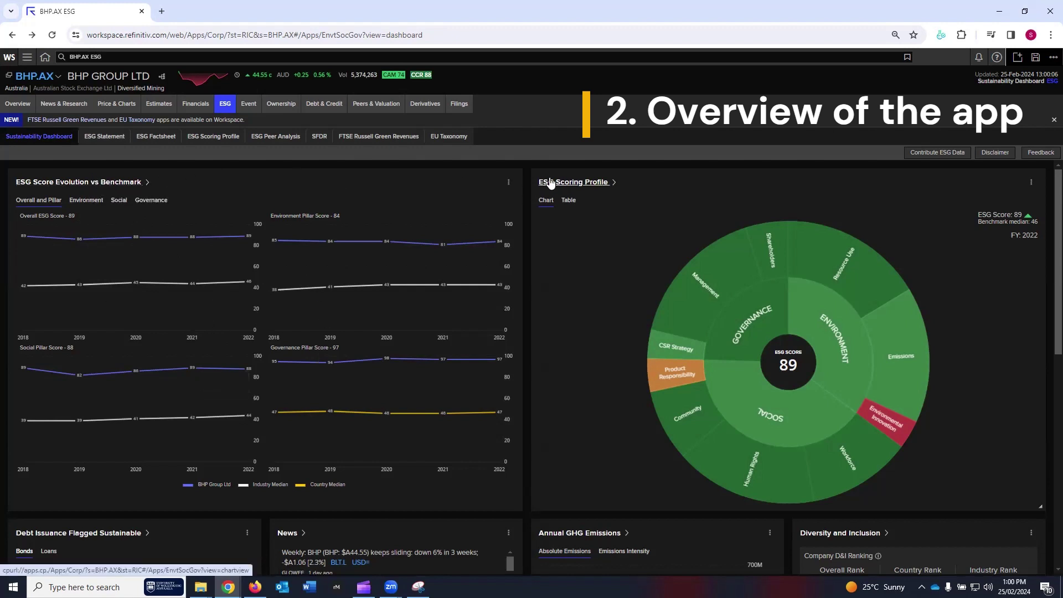
Show Environment, Social, then Governance score trends, and switch the ESG Scoring Profile to table view
{"action": "scroll", "coordinate": [559, 271], "scroll_direction": "down", "scroll_amount": 2}
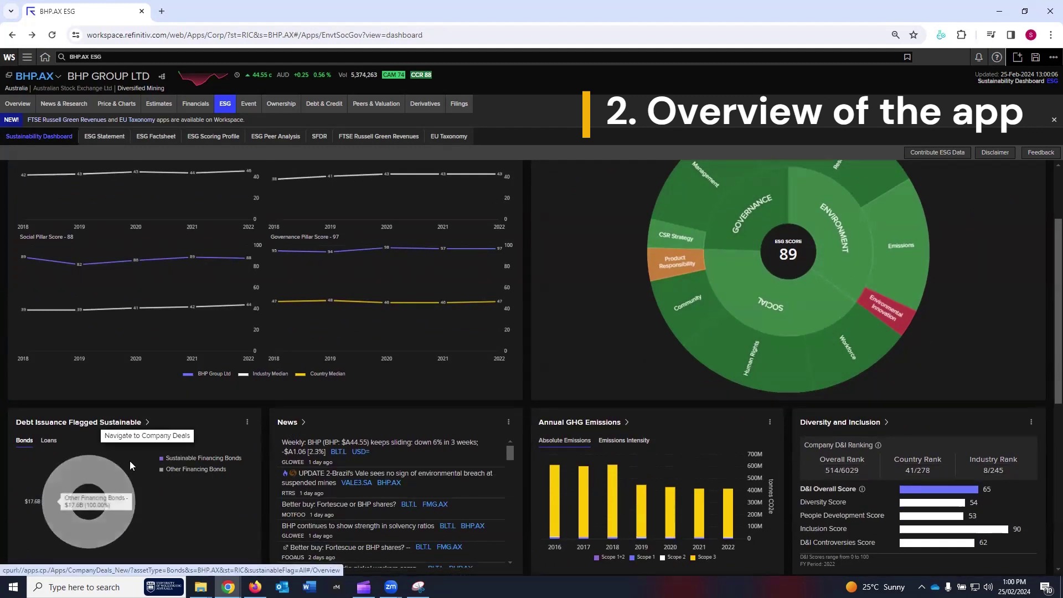
{"action": "scroll", "coordinate": [163, 460], "scroll_direction": "up", "scroll_amount": 2}
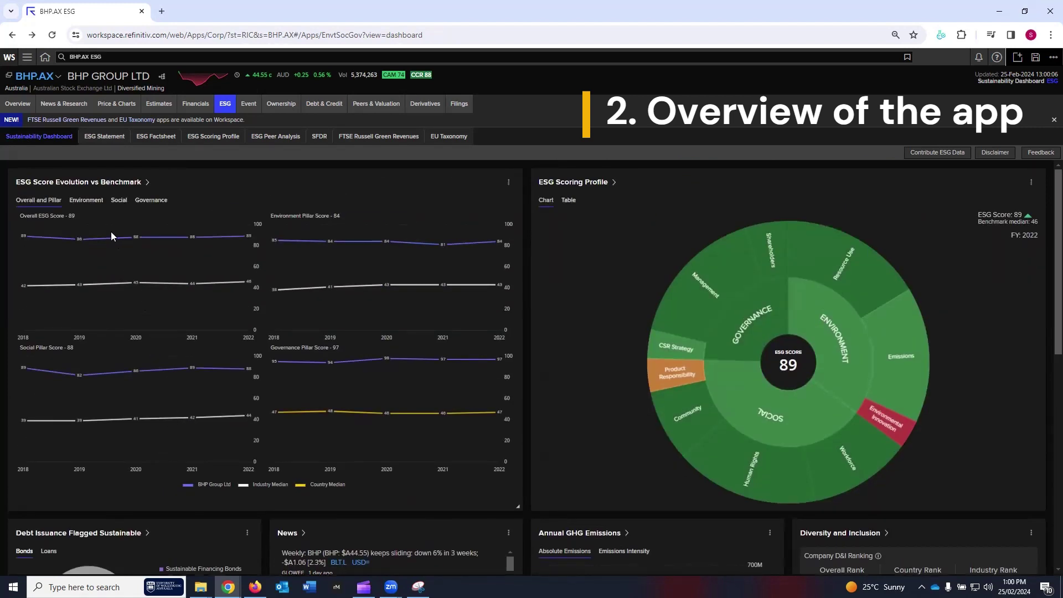
{"action": "left_click", "coordinate": [94, 205]}
{"action": "left_click", "coordinate": [118, 203]}
{"action": "left_click", "coordinate": [160, 202]}
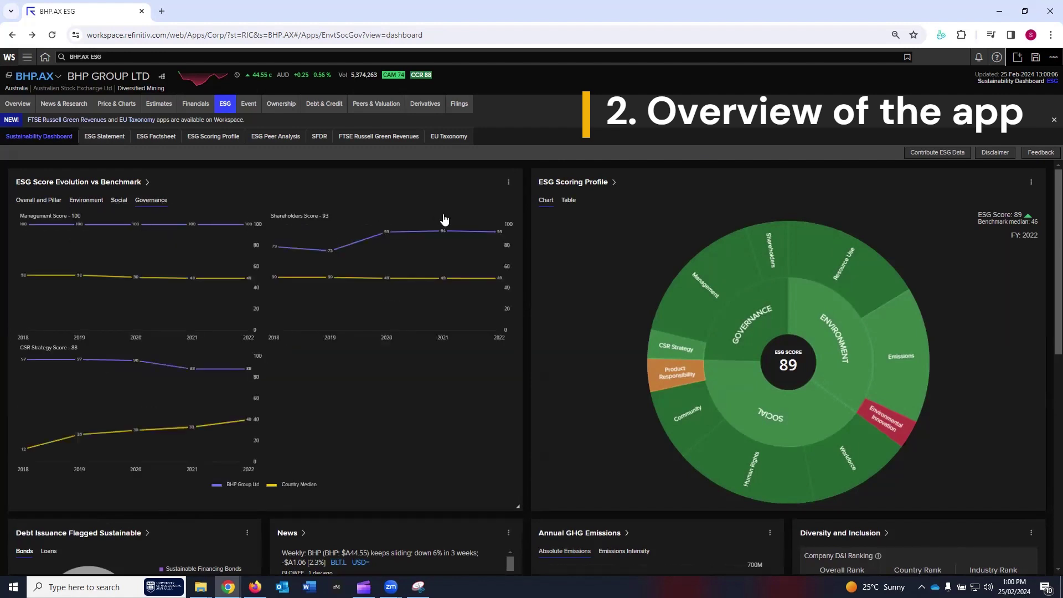
{"action": "left_click", "coordinate": [568, 199]}
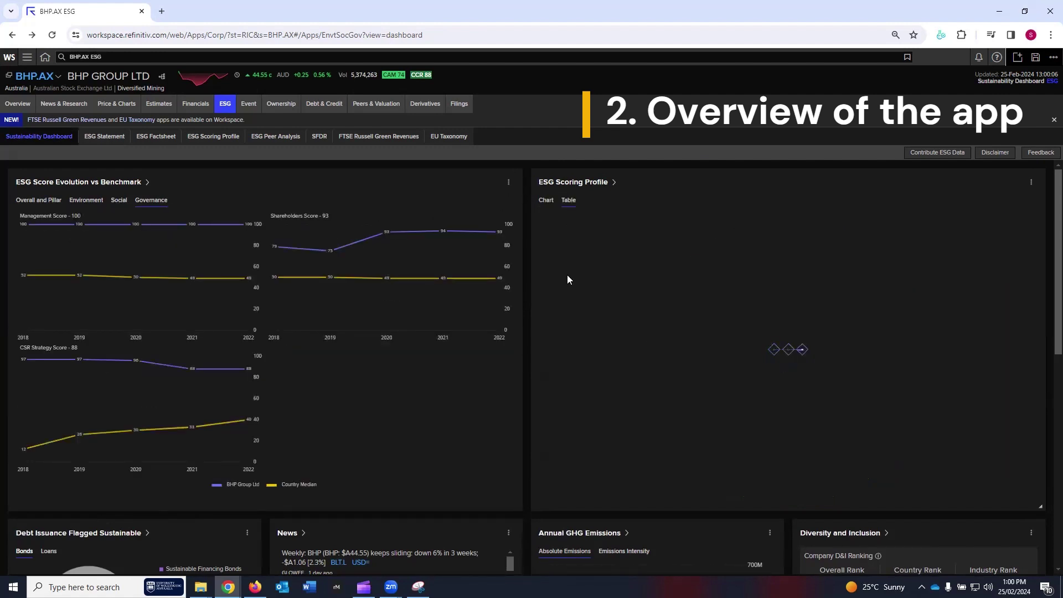
Switch the cards to emissions intensity, sustainable loans, green-revenue peers and controversies by category
{"action": "scroll", "coordinate": [567, 275], "scroll_direction": "down", "scroll_amount": 5}
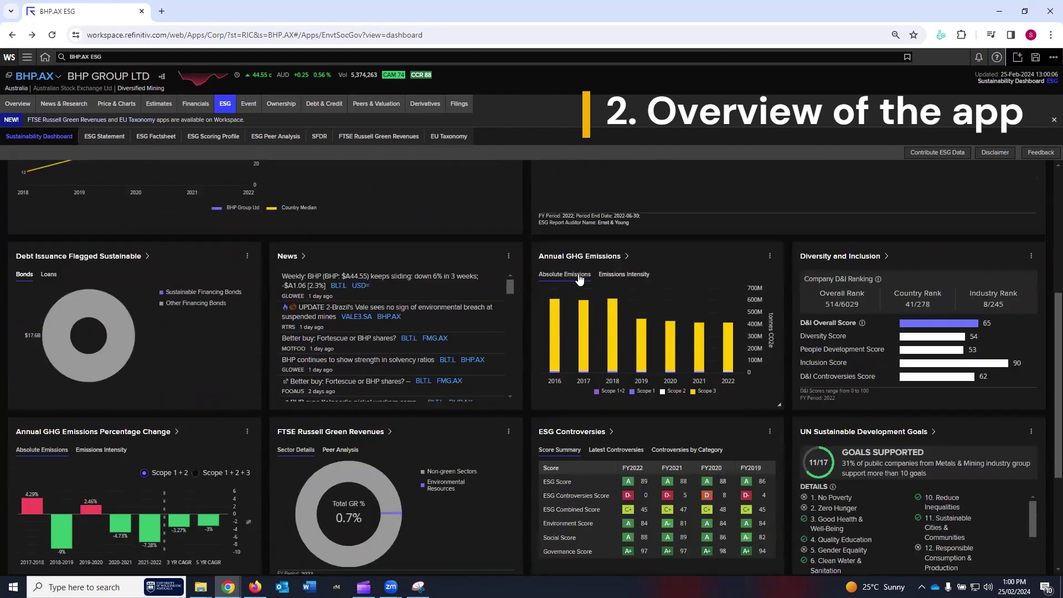
{"action": "left_click", "coordinate": [622, 276]}
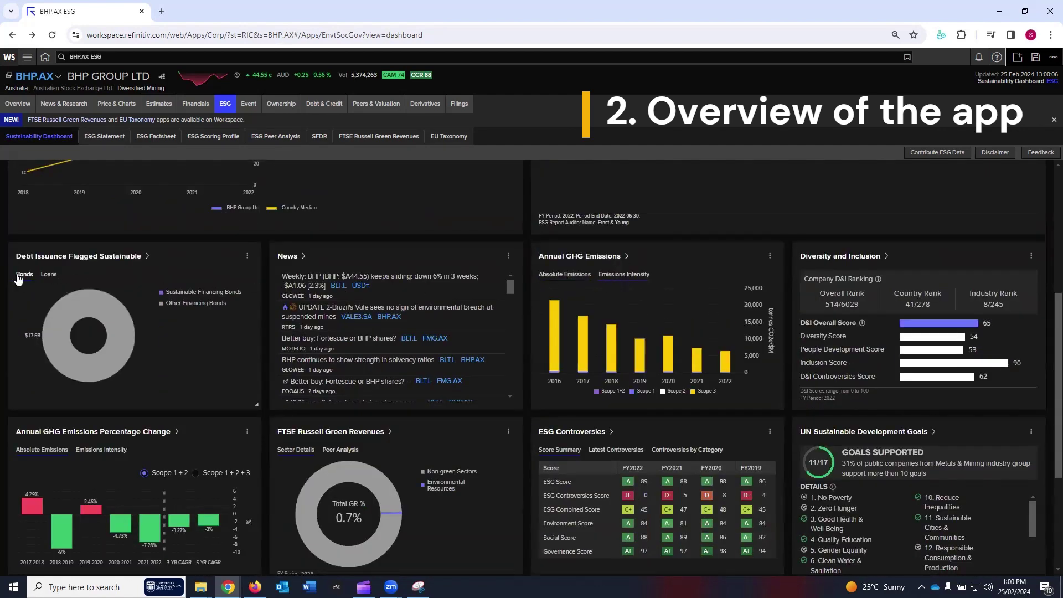
{"action": "left_click", "coordinate": [50, 275]}
{"action": "scroll", "coordinate": [158, 329], "scroll_direction": "down", "scroll_amount": 2}
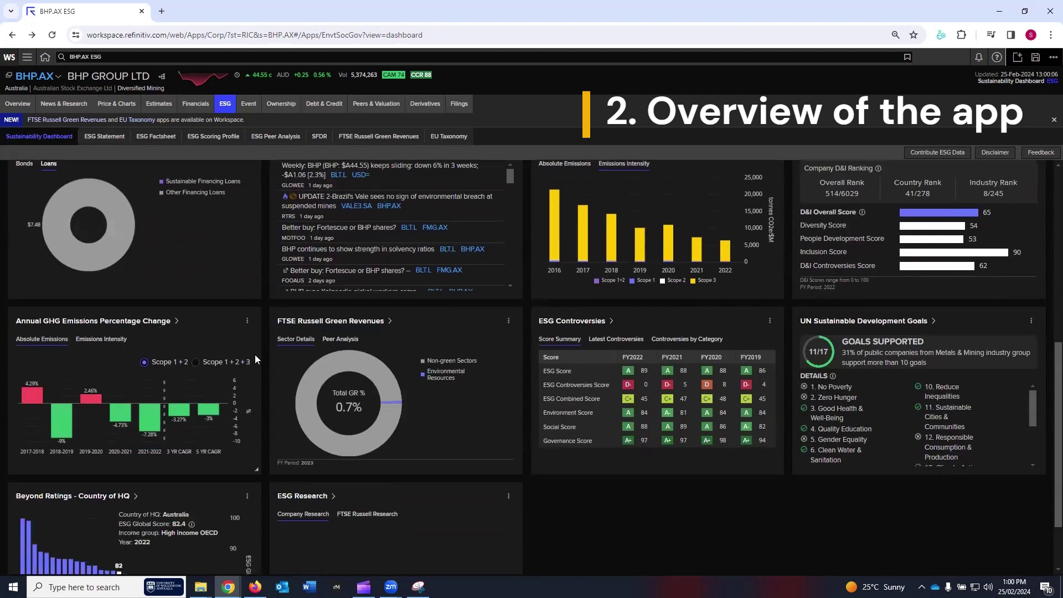
{"action": "left_click", "coordinate": [339, 340]}
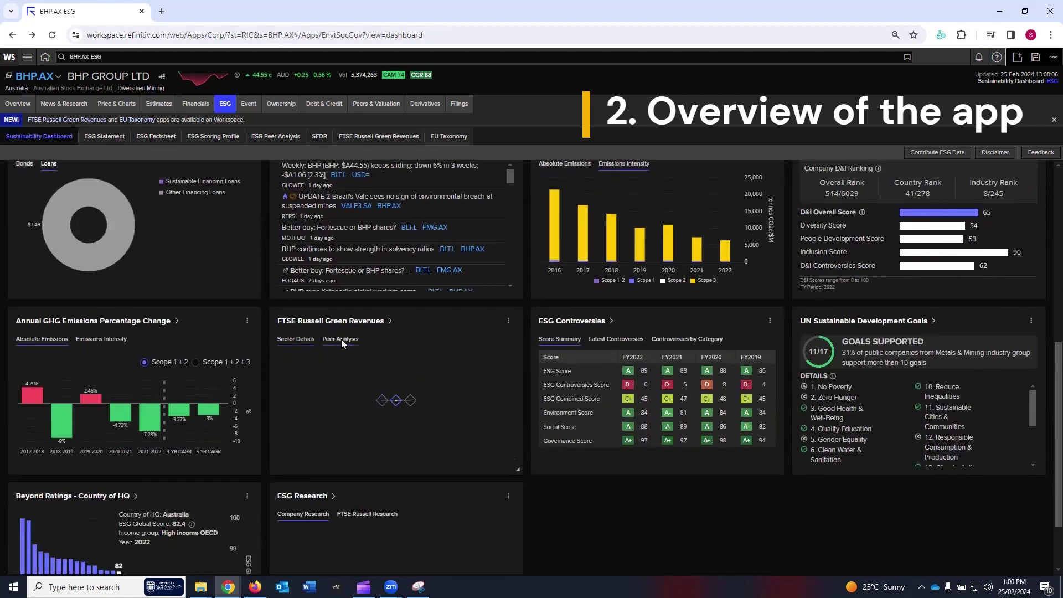
{"action": "scroll", "coordinate": [341, 343], "scroll_direction": "down", "scroll_amount": 1}
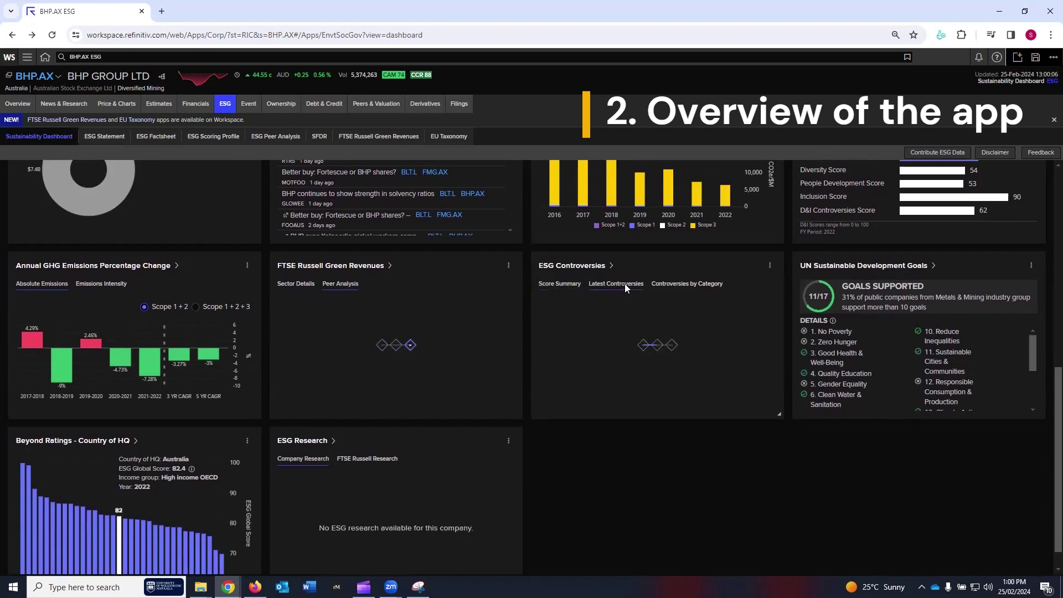
{"action": "left_click", "coordinate": [695, 284]}
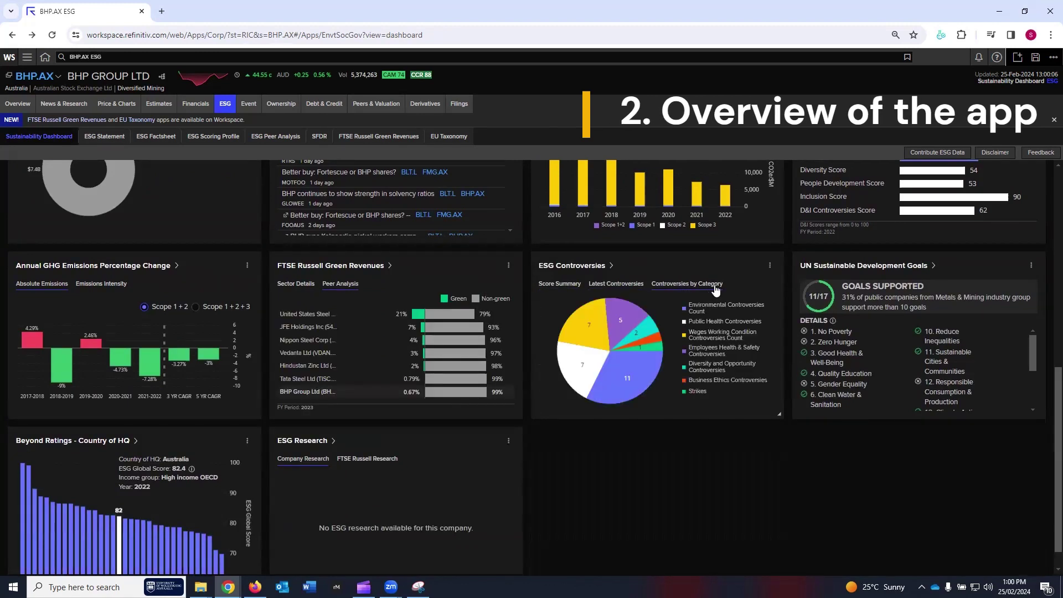
{"action": "scroll", "coordinate": [684, 396], "scroll_direction": "down", "scroll_amount": 1}
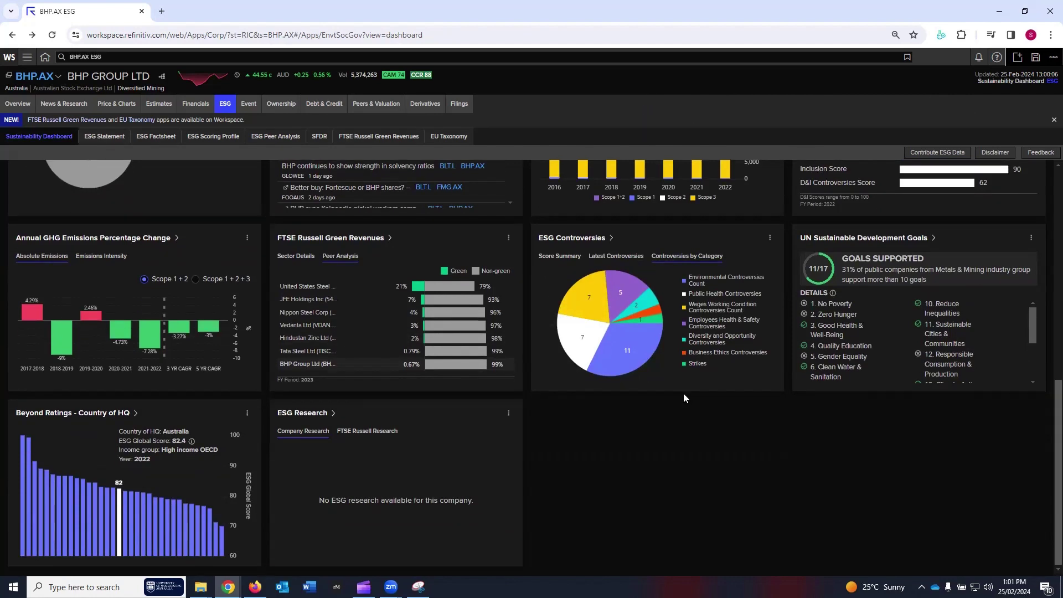
{"action": "scroll", "coordinate": [683, 393], "scroll_direction": "up", "scroll_amount": 8}
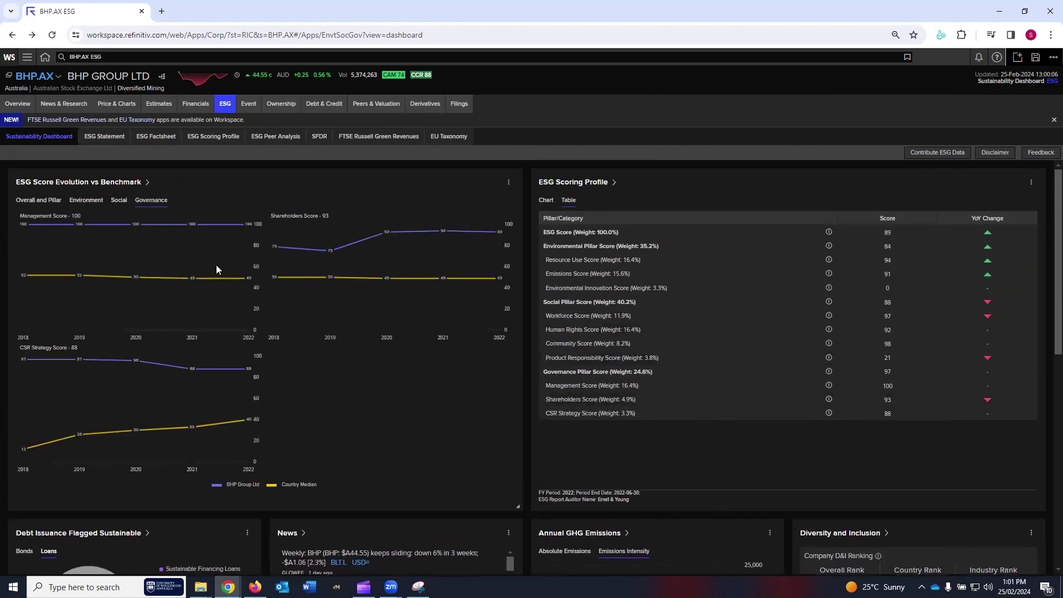
{"action": "left_click", "coordinate": [509, 185]}
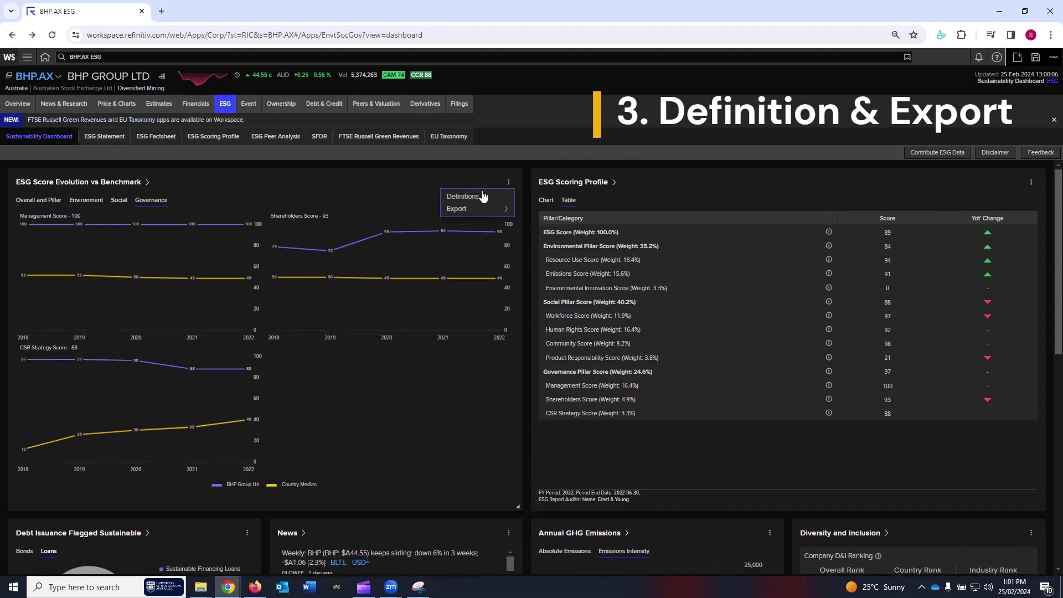
{"action": "mouse_move", "coordinate": [467, 209]}
{"action": "left_click", "coordinate": [466, 199]}
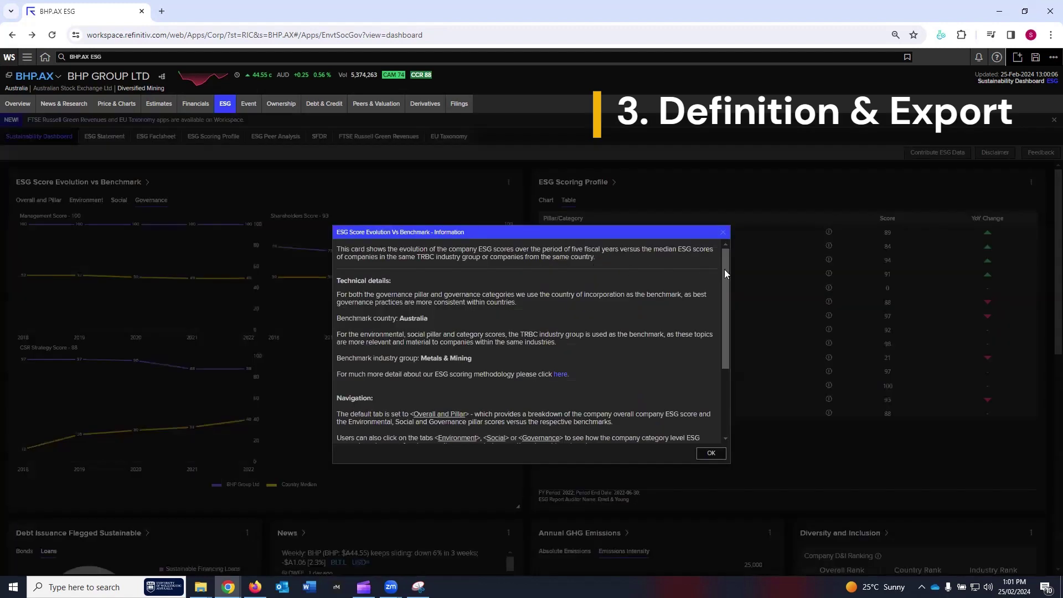
{"action": "mouse_move", "coordinate": [724, 270]}
{"action": "left_mouse_down"}
{"action": "mouse_move", "coordinate": [722, 340]}
{"action": "mouse_move", "coordinate": [723, 278]}
{"action": "left_mouse_up"}
{"action": "left_click", "coordinate": [723, 234]}
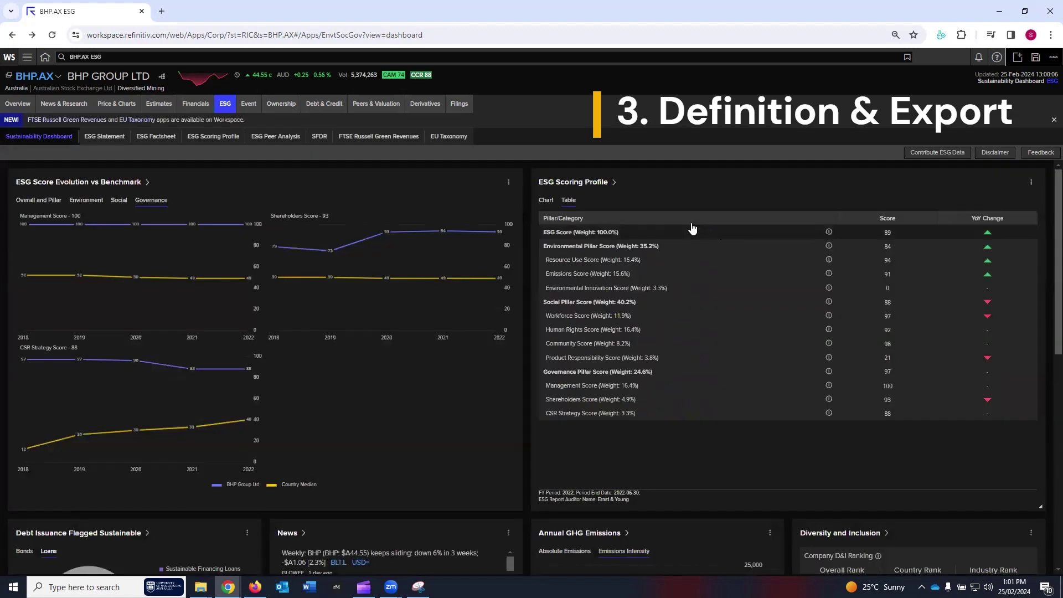
{"action": "left_click", "coordinate": [1032, 183]}
{"action": "left_click", "coordinate": [934, 199]}
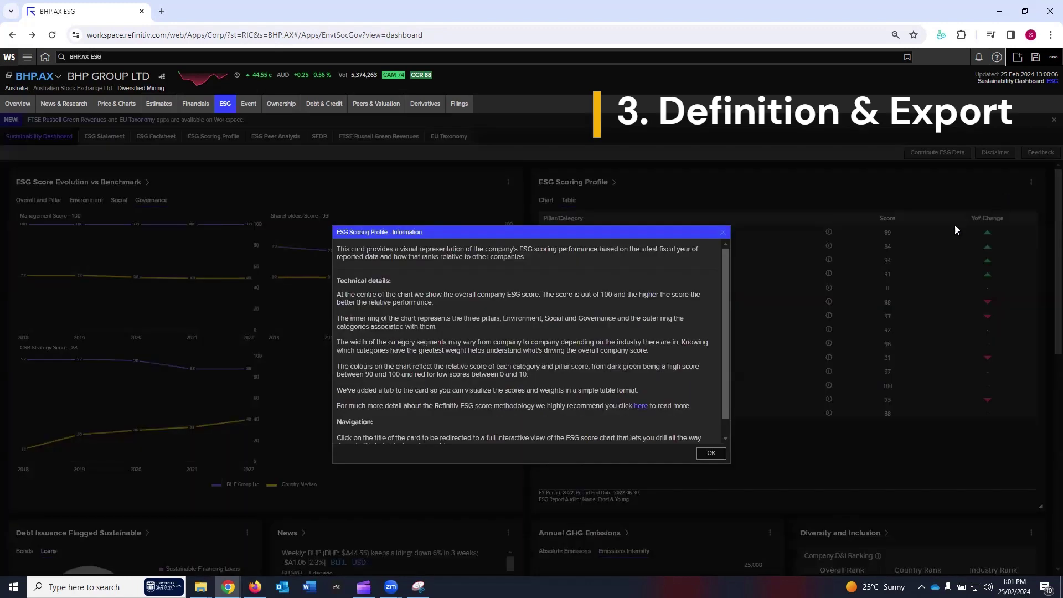
{"action": "left_click_drag", "start_coordinate": [723, 273], "coordinate": [722, 314]}
{"action": "left_click", "coordinate": [723, 235]}
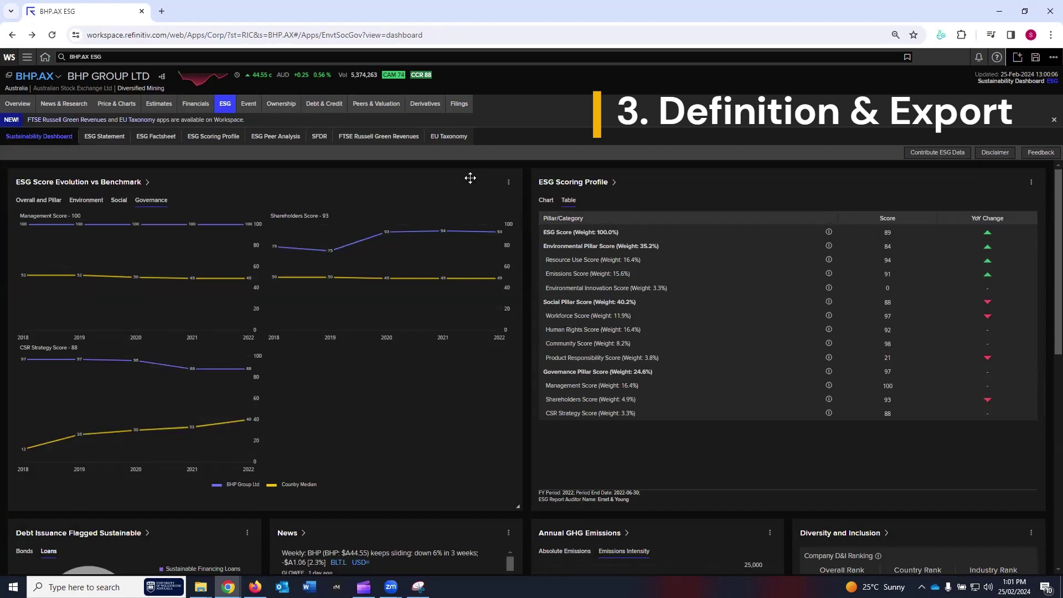
Check the Export menus on the Score Evolution and Scoring Profile cards, then scroll to the UN SDG card
{"action": "left_click", "coordinate": [509, 181]}
{"action": "mouse_move", "coordinate": [493, 213]}
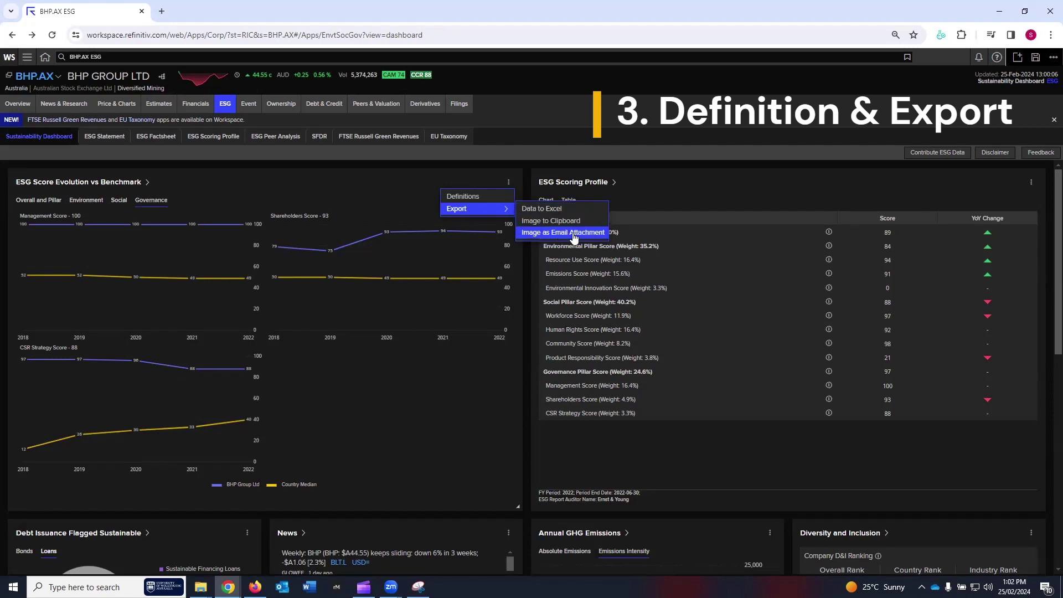
{"action": "left_click", "coordinate": [1031, 181]}
{"action": "mouse_move", "coordinate": [991, 208]}
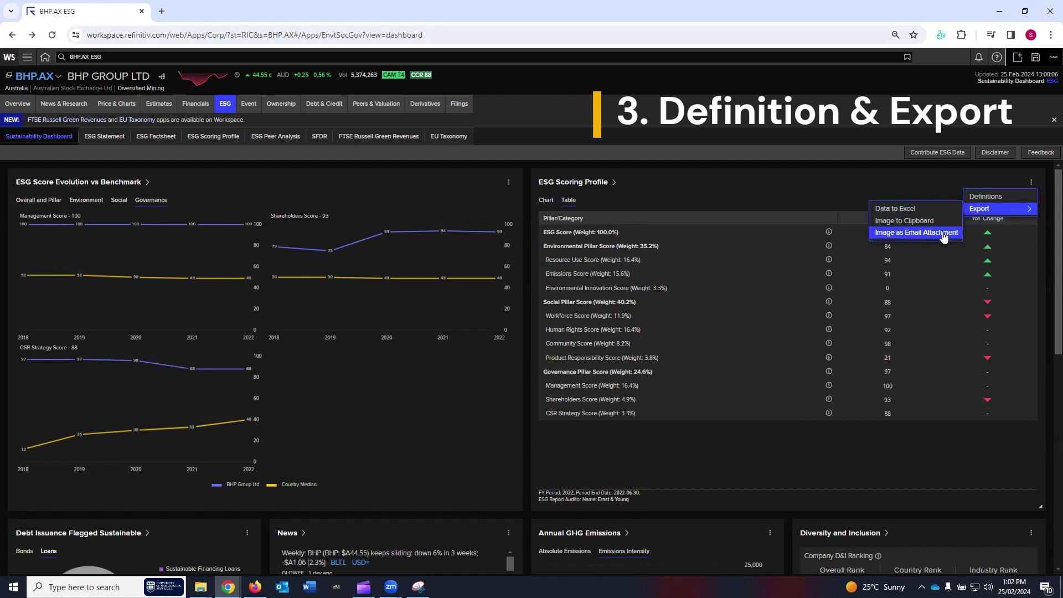
{"action": "left_click", "coordinate": [757, 194]}
{"action": "scroll", "coordinate": [758, 195], "scroll_direction": "down", "scroll_amount": 4}
{"action": "scroll", "coordinate": [756, 191], "scroll_direction": "down", "scroll_amount": 5}
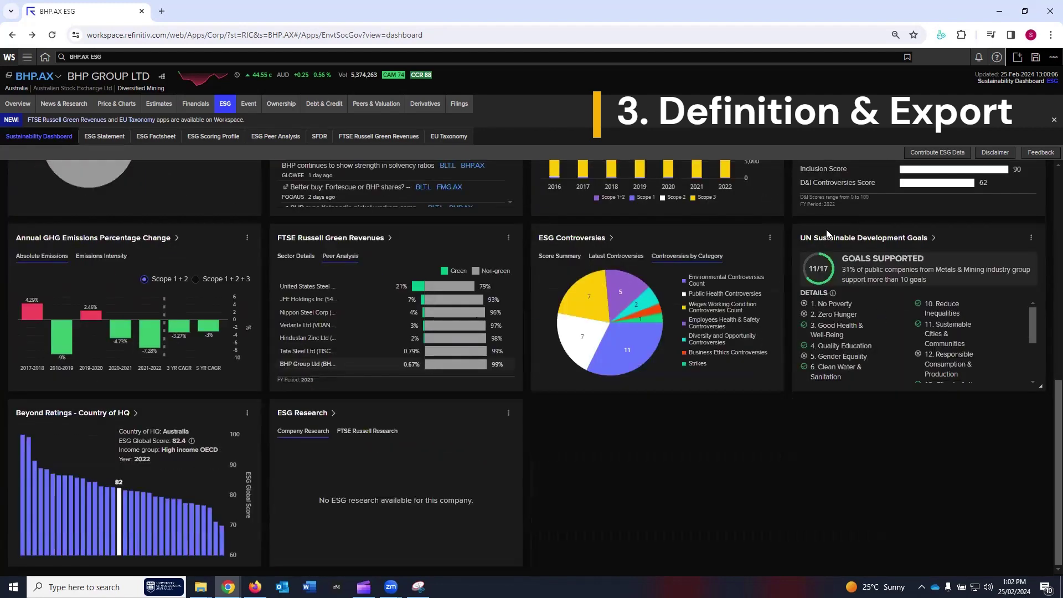
Copy the UN Sustainable Development Goals card to the clipboard as an image
{"action": "left_click", "coordinate": [1032, 242]}
{"action": "mouse_move", "coordinate": [998, 264]}
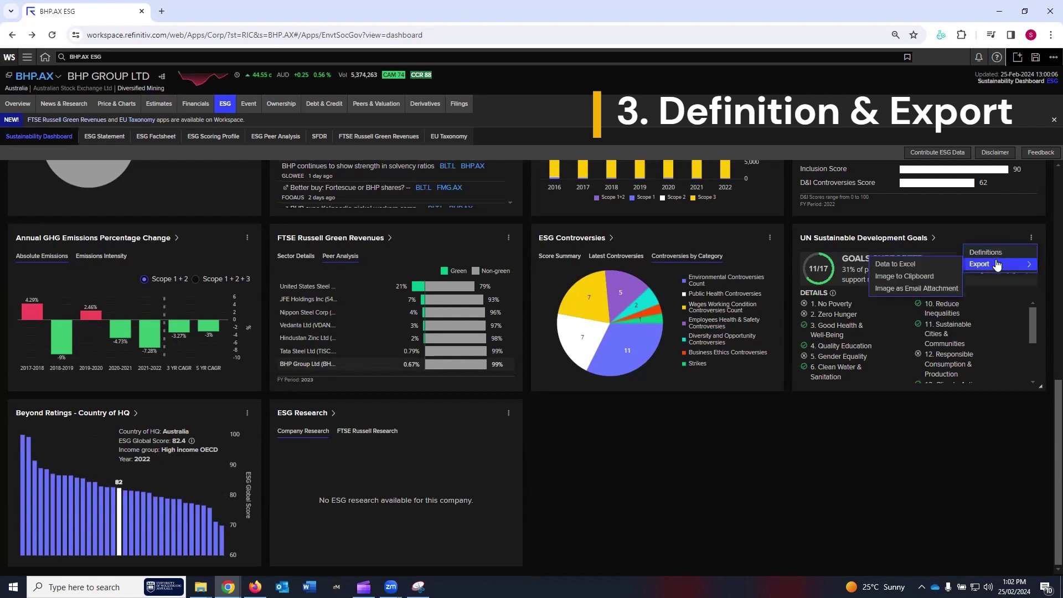
{"action": "left_click", "coordinate": [915, 277]}
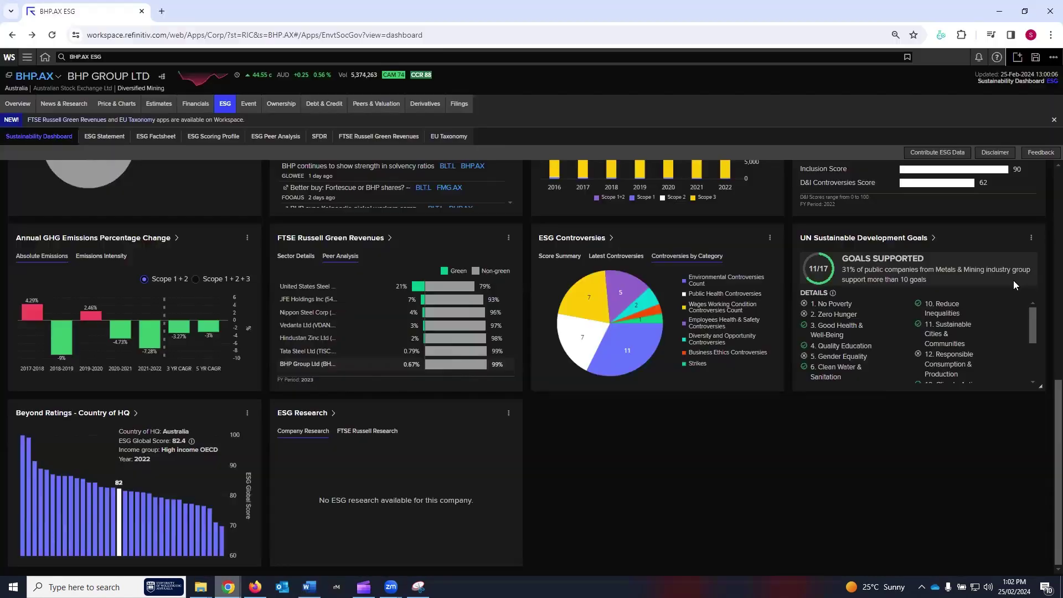
Export the UN SDG card data to Excel and open the downloaded workbook
{"action": "left_click", "coordinate": [1031, 237]}
{"action": "mouse_move", "coordinate": [1005, 265]}
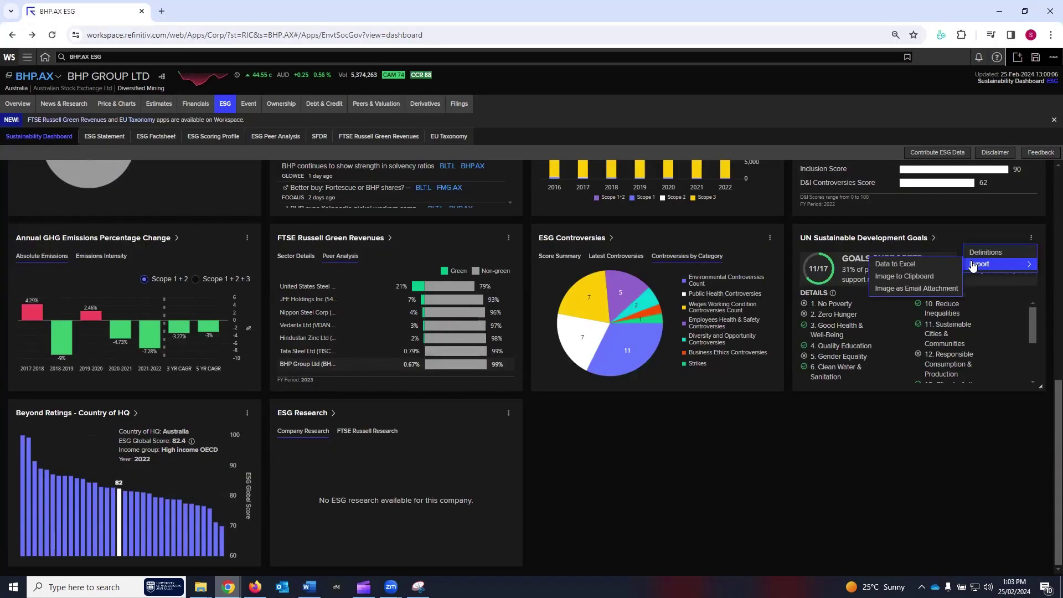
{"action": "left_click", "coordinate": [914, 261]}
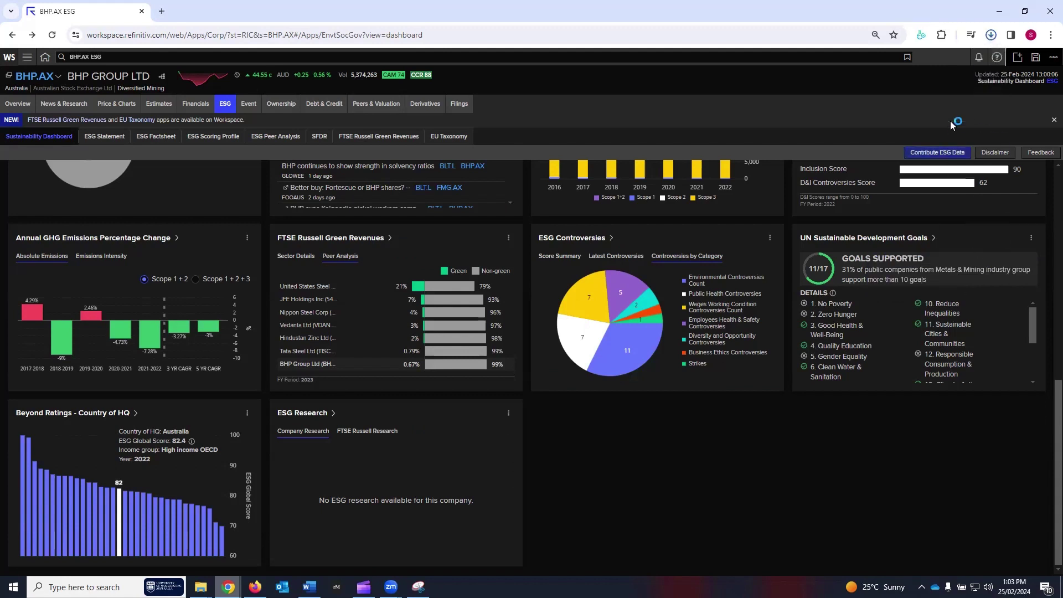
{"action": "left_click", "coordinate": [920, 65]}
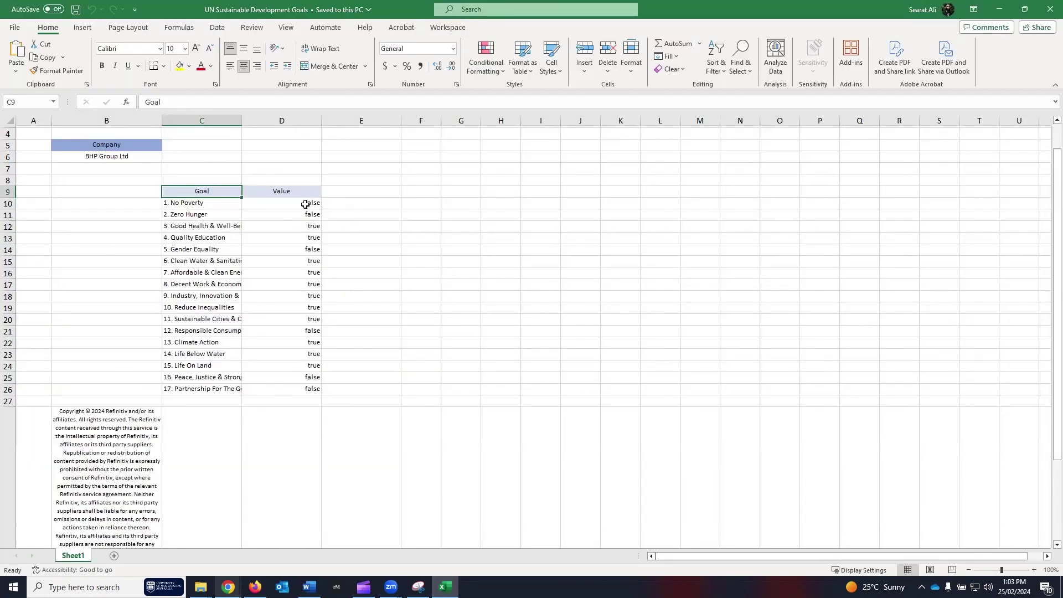
Select the goal names and true/false values in the workbook, then minimise Excel
{"action": "left_click_drag", "start_coordinate": [200, 203], "coordinate": [210, 388]}
{"action": "left_click_drag", "start_coordinate": [310, 204], "coordinate": [306, 388]}
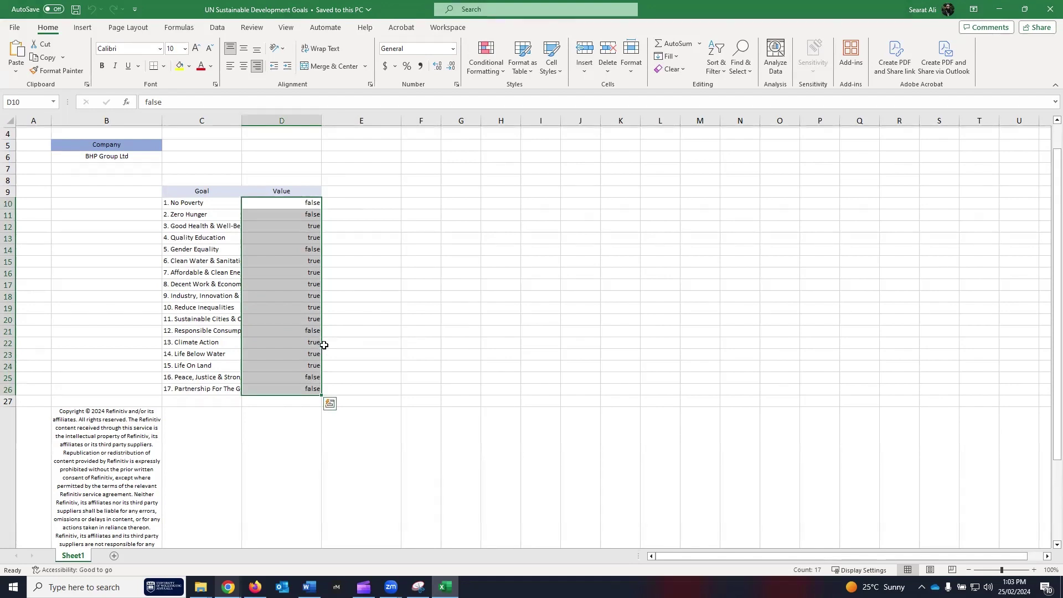
{"action": "left_click", "coordinate": [1000, 9]}
Minimise Word and bring up the ESG Controversies card's Export menu on the dashboard
{"action": "left_click", "coordinate": [1000, 10]}
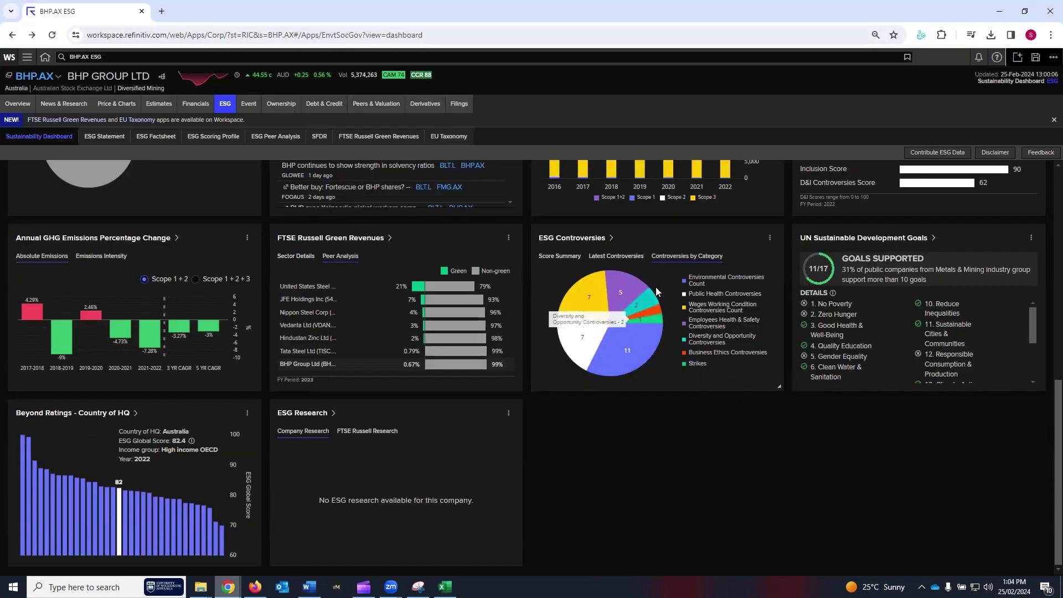
{"action": "left_click", "coordinate": [770, 237]}
{"action": "mouse_move", "coordinate": [732, 264]}
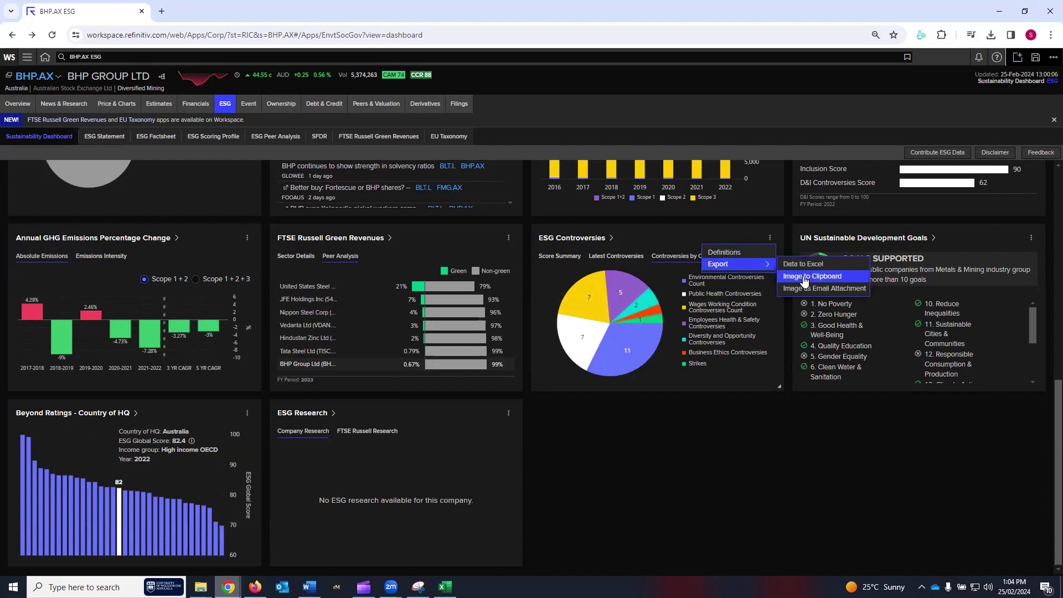
Paste the ESG Controversies pie chart into Word beneath the UN SDG image and shrink it
{"action": "key", "text": "alt+Tab"}
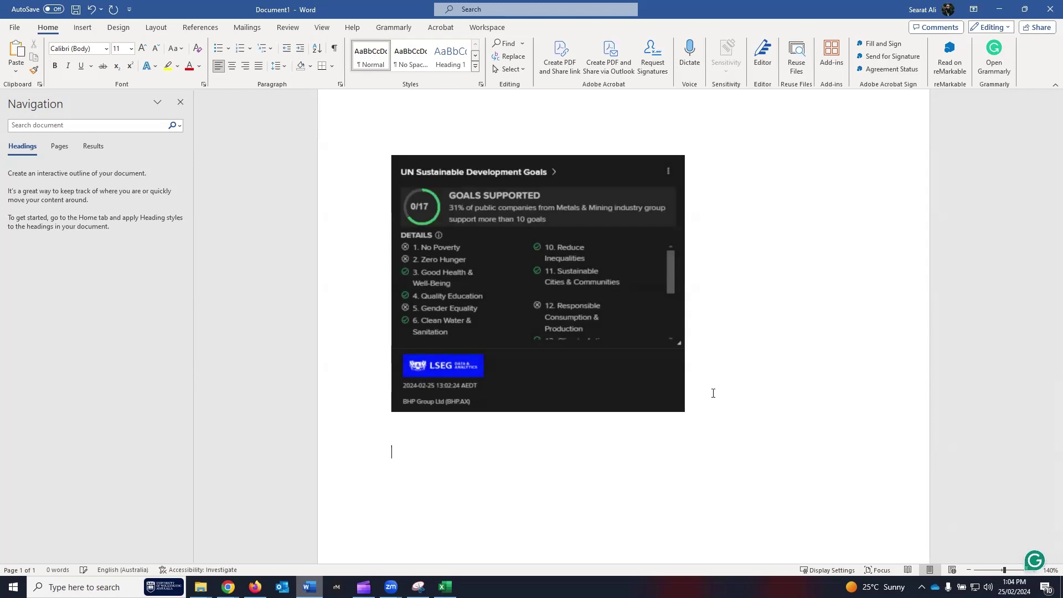
{"action": "key", "text": "ctrl+v"}
{"action": "left_click", "coordinate": [847, 180]}
{"action": "left_click_drag", "start_coordinate": [858, 131], "coordinate": [689, 266]}
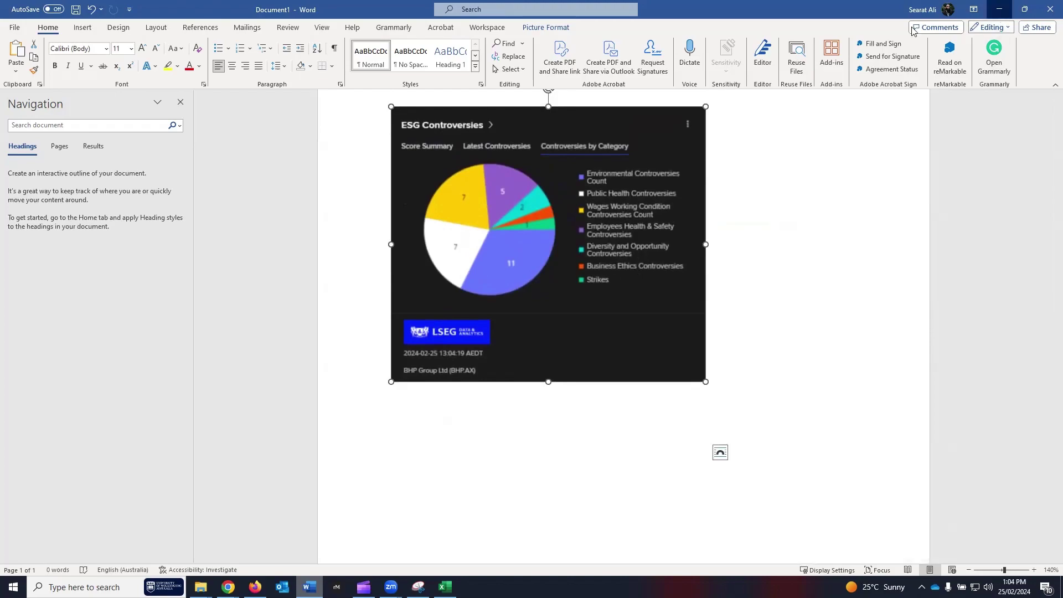
{"action": "left_click", "coordinate": [1000, 12]}
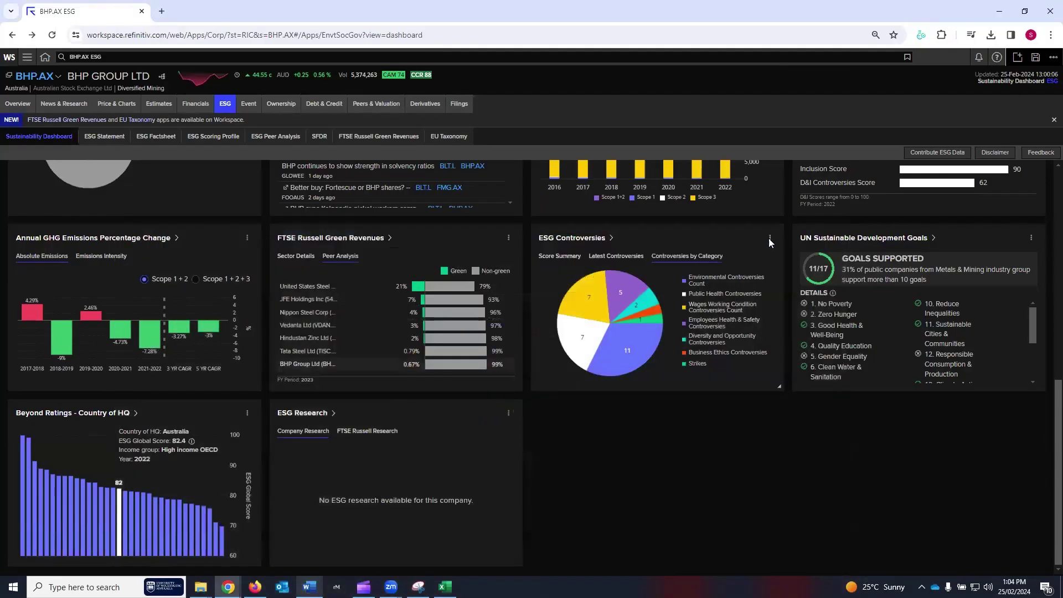
{"action": "left_click", "coordinate": [770, 239]}
Send the ESG Controversies data to Excel and open the downloaded .xlsx from Chrome
{"action": "left_click", "coordinate": [807, 270]}
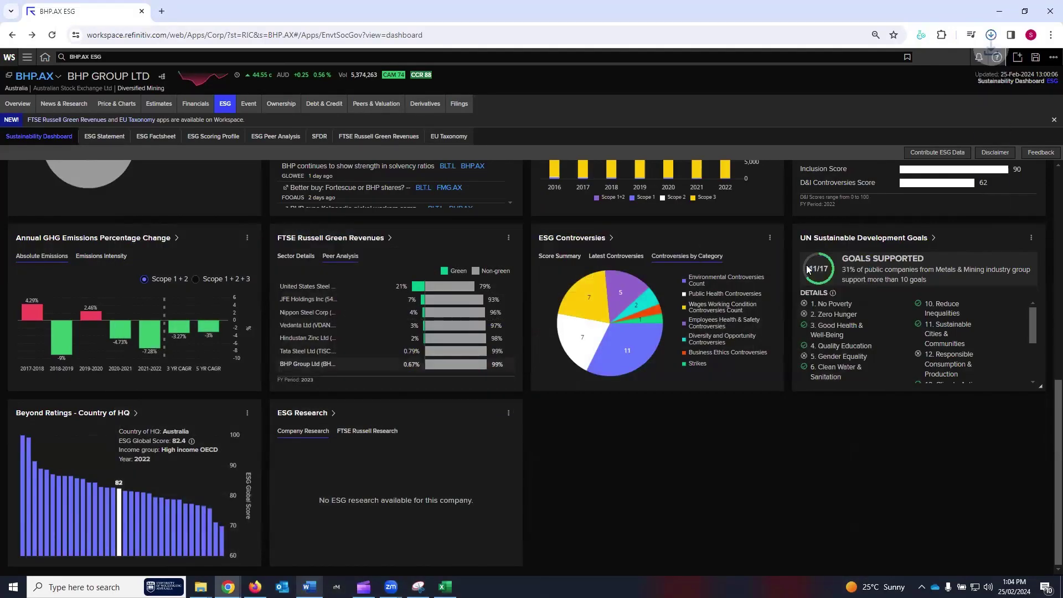
{"action": "left_click", "coordinate": [922, 62]}
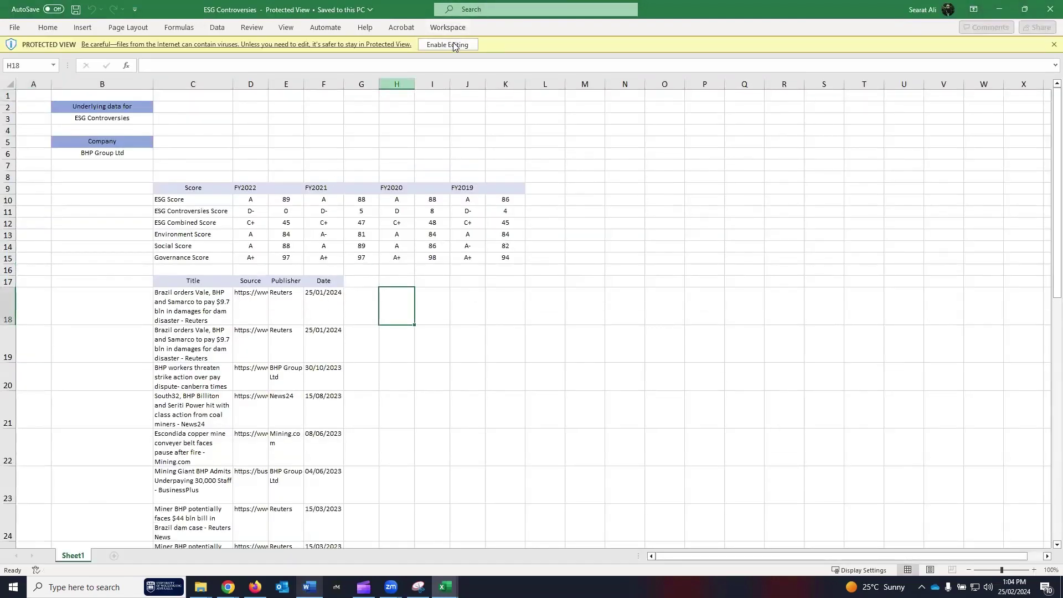
Enable editing on the ESG Controversies workbook, look through the sheet, and minimise both Excel windows
{"action": "left_click", "coordinate": [450, 45]}
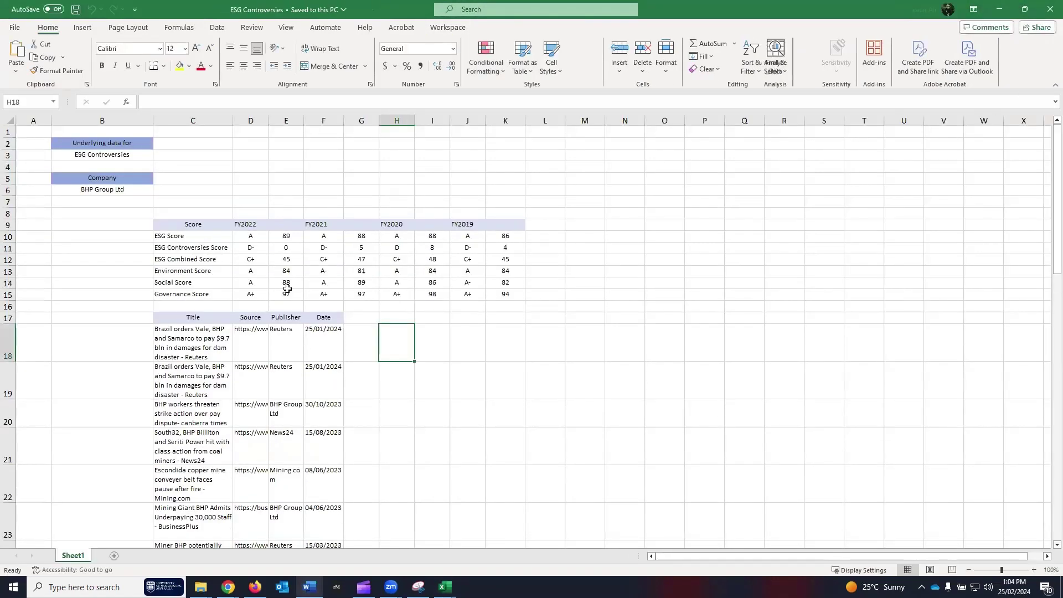
{"action": "scroll", "coordinate": [280, 260], "scroll_direction": "down", "scroll_amount": 7}
{"action": "scroll", "coordinate": [287, 289], "scroll_direction": "down", "scroll_amount": 10}
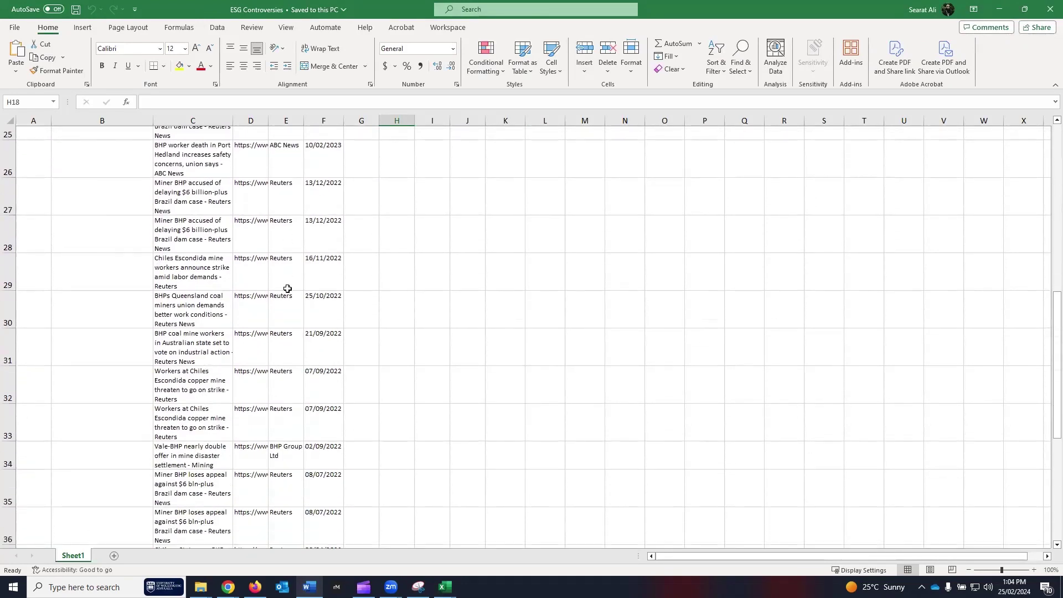
{"action": "scroll", "coordinate": [299, 289], "scroll_direction": "up", "scroll_amount": 10}
{"action": "left_click", "coordinate": [1005, 9]}
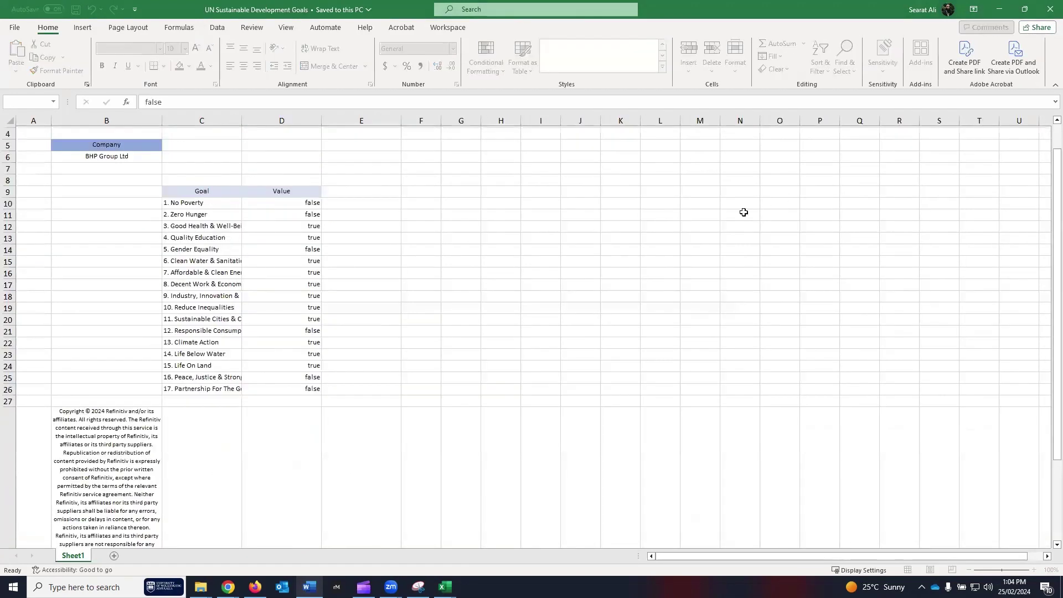
{"action": "left_click", "coordinate": [1007, 9]}
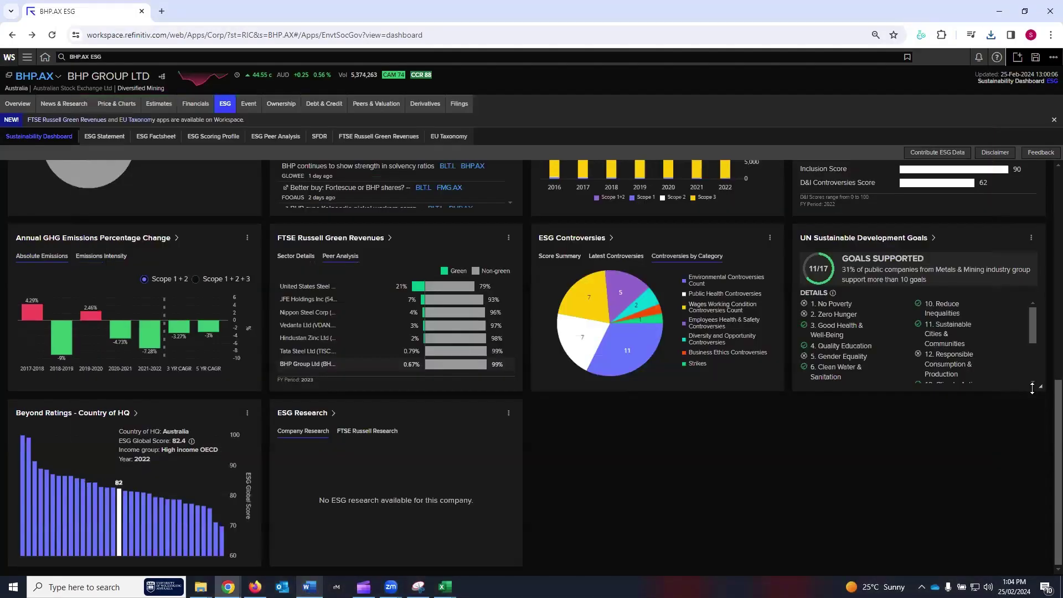
Scroll up to the dashboard top, where the Scoring Profile table shows BHP at 89 overall
{"action": "scroll", "coordinate": [1048, 299], "scroll_direction": "up", "scroll_amount": 5}
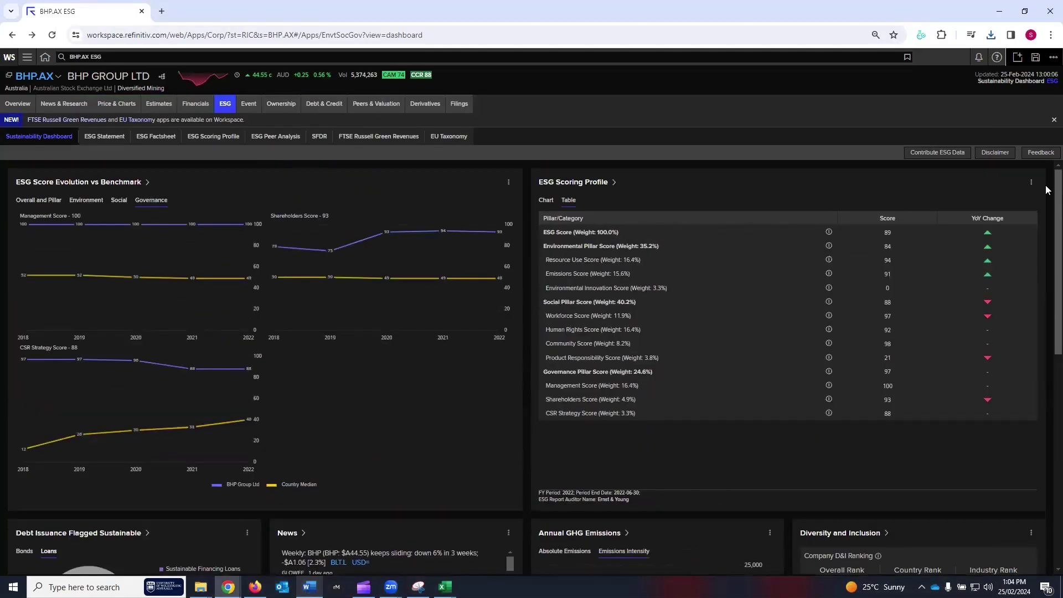